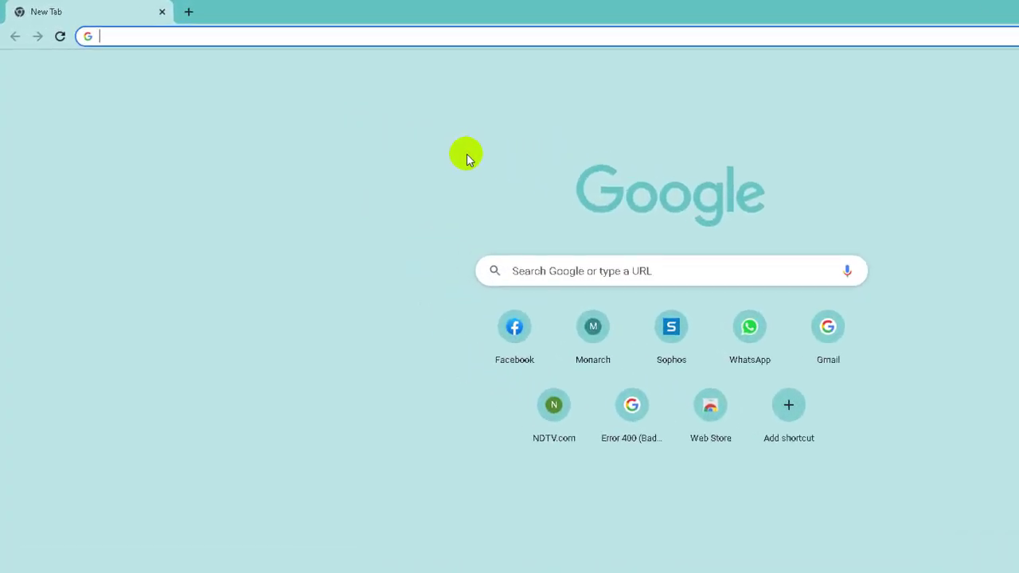
# Open the website netmix.monarchsofttech.com.
pyautogui.write('netmix.monarchsofttech.com')
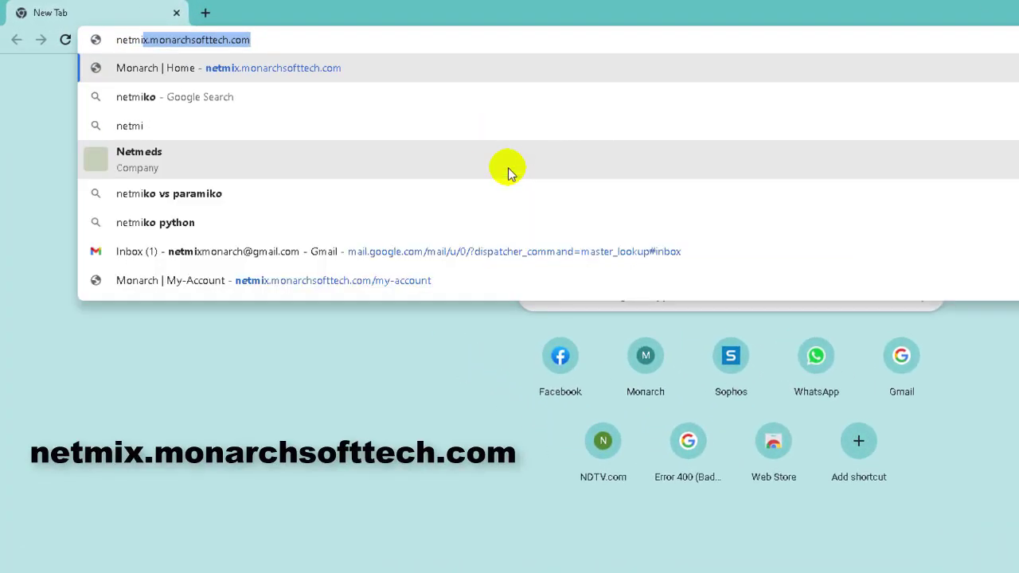
pyautogui.press('End')
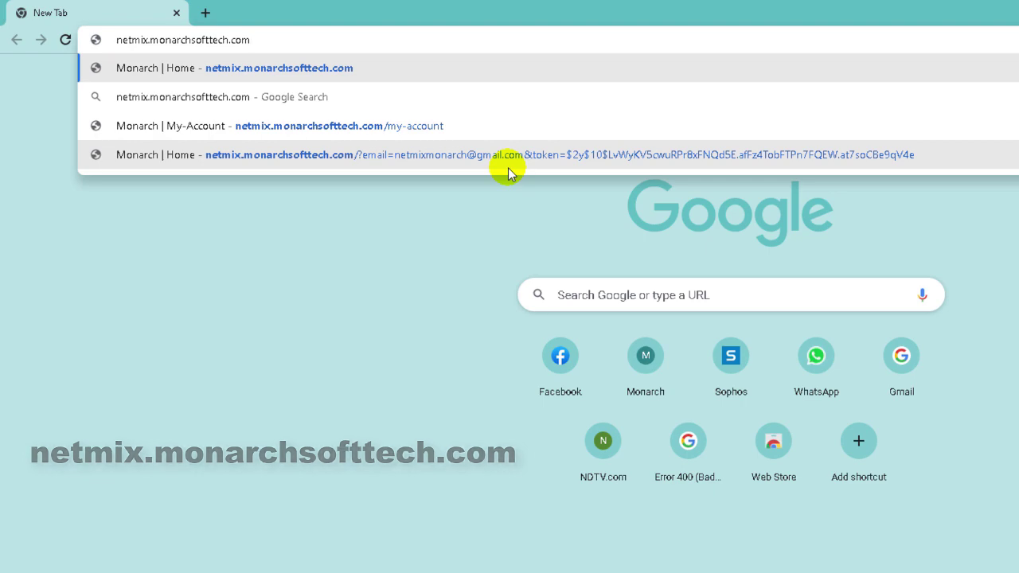
pyautogui.press('Return')
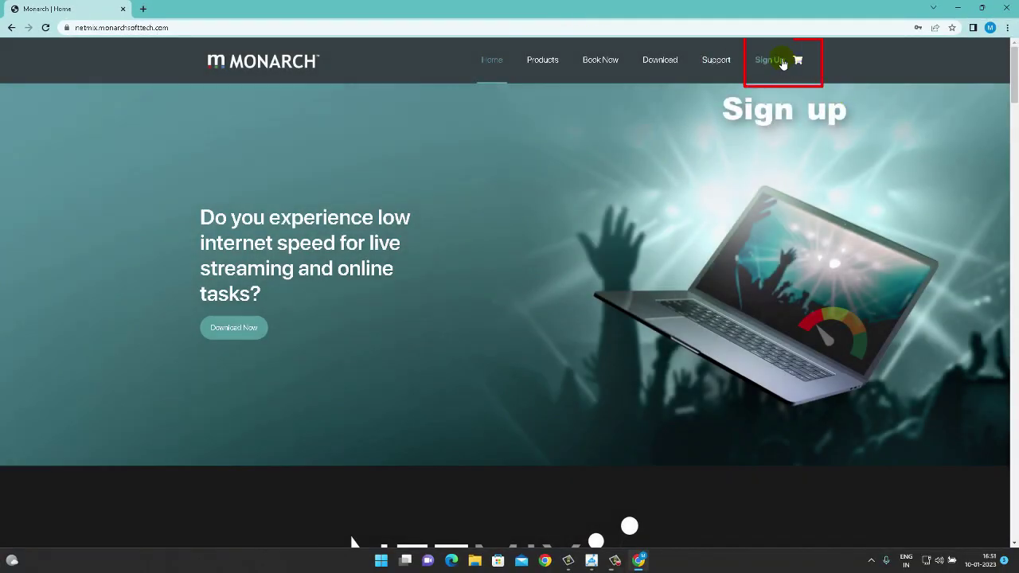
# Sign in to the existing Monarch NetMix account with the prefilled e-mail and password.
pyautogui.click(772, 62)
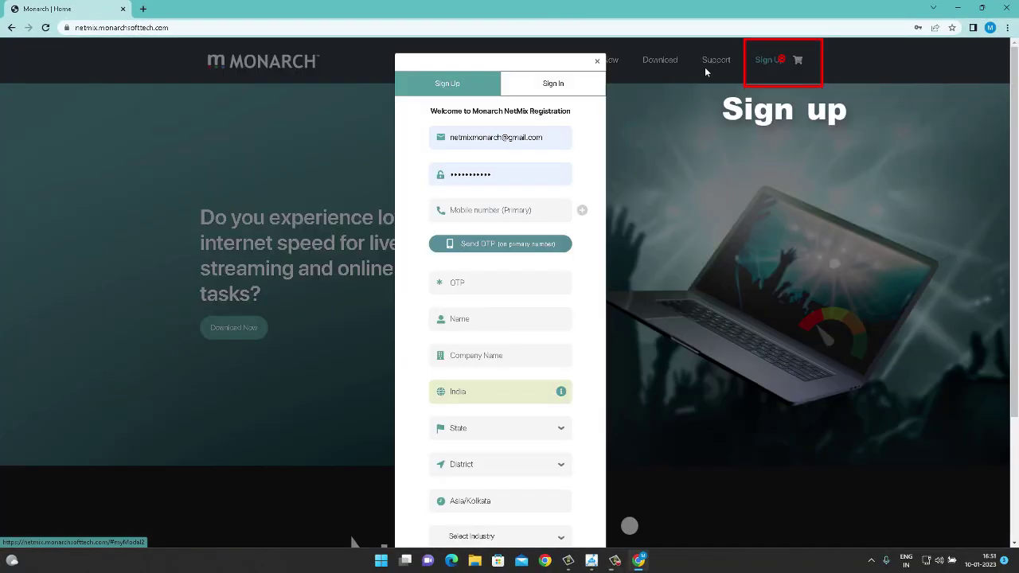
pyautogui.click(552, 84)
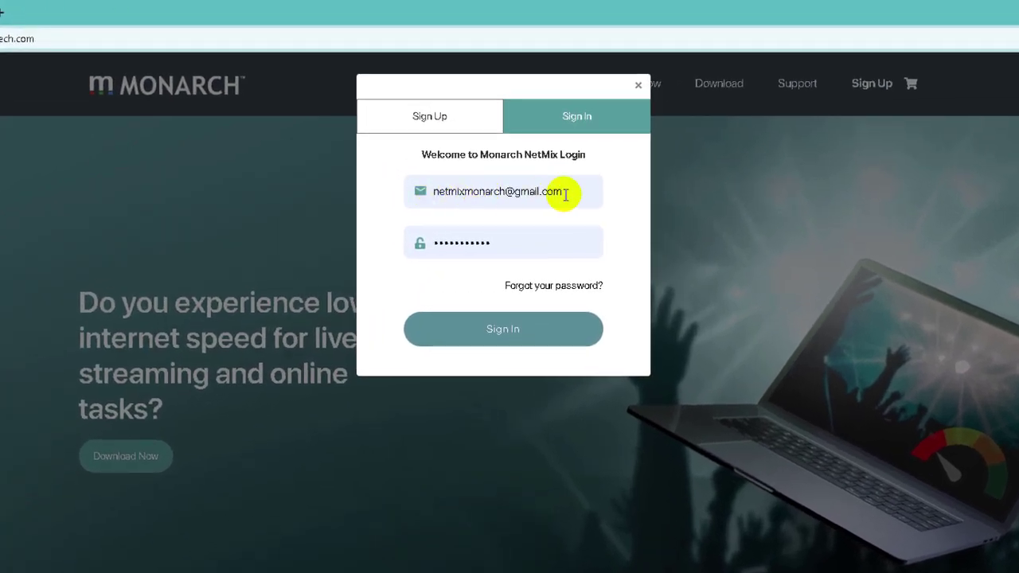
pyautogui.click(496, 242)
pyautogui.click(495, 240)
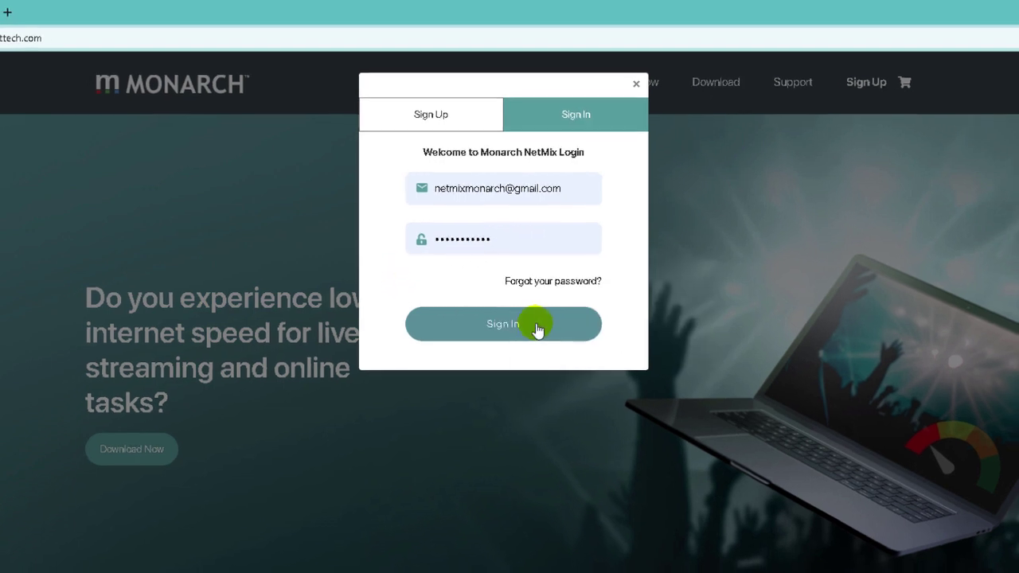
pyautogui.click(536, 325)
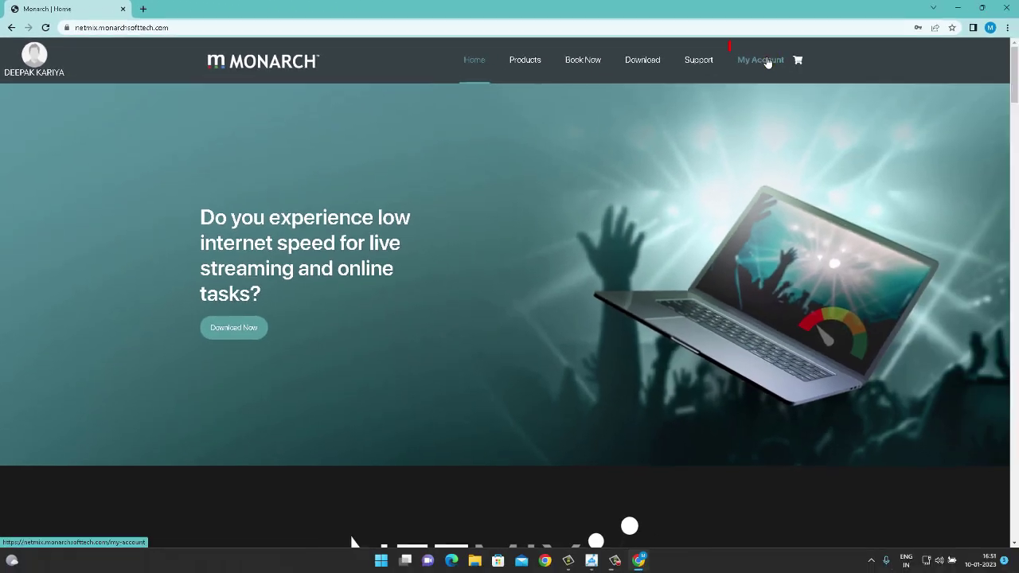
# View the orders under My Account and go to the Book Now page for booking dates.
pyautogui.click(761, 60)
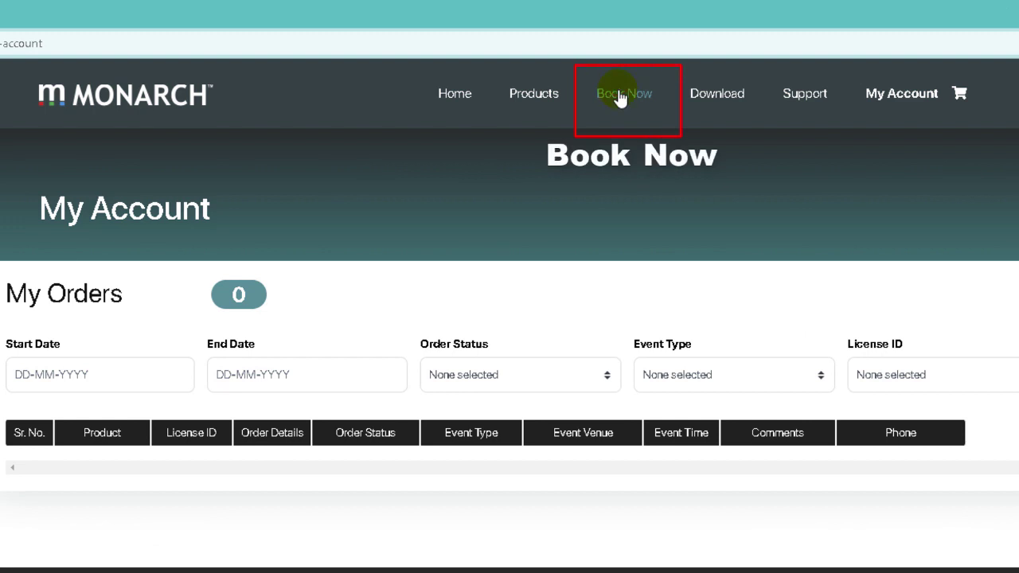
pyautogui.click(620, 96)
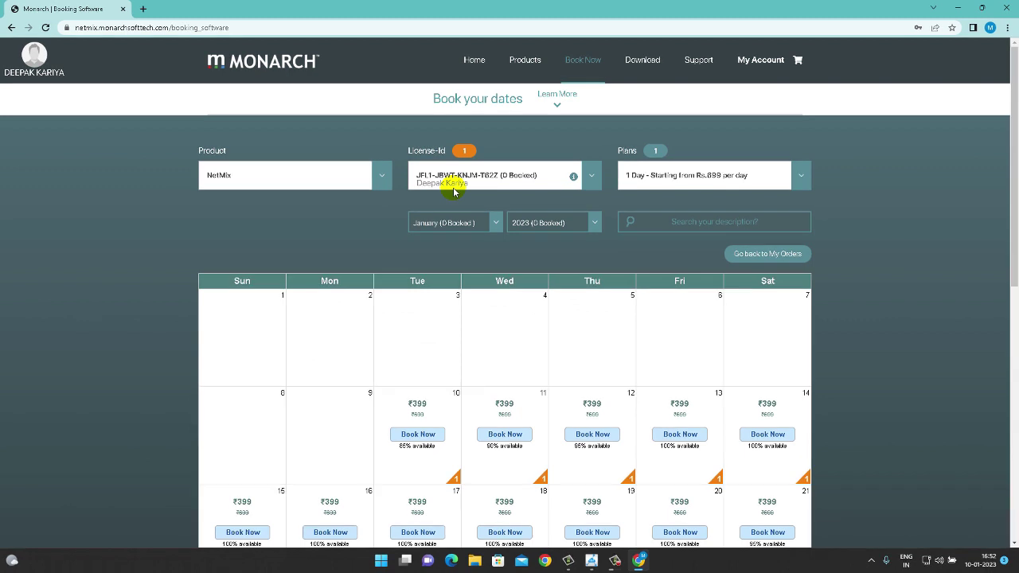
# Switch to the Monarch NetMix app, check the License ID in its configuration, and return to the booking page.
pyautogui.click(593, 562)
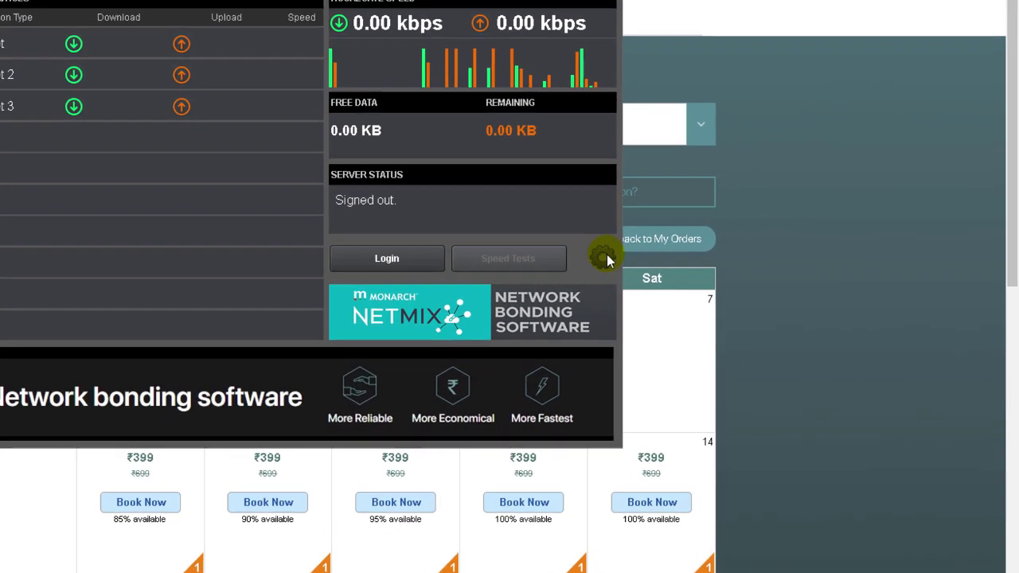
pyautogui.click(734, 267)
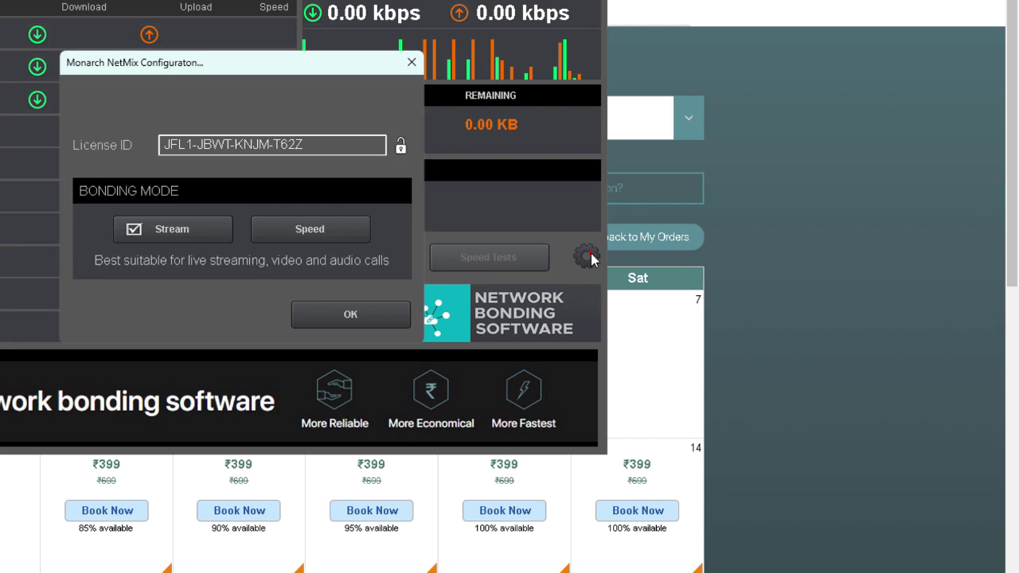
pyautogui.click(157, 147)
pyautogui.moveTo(321, 149); pyautogui.dragTo(163, 151)
pyautogui.click(350, 313)
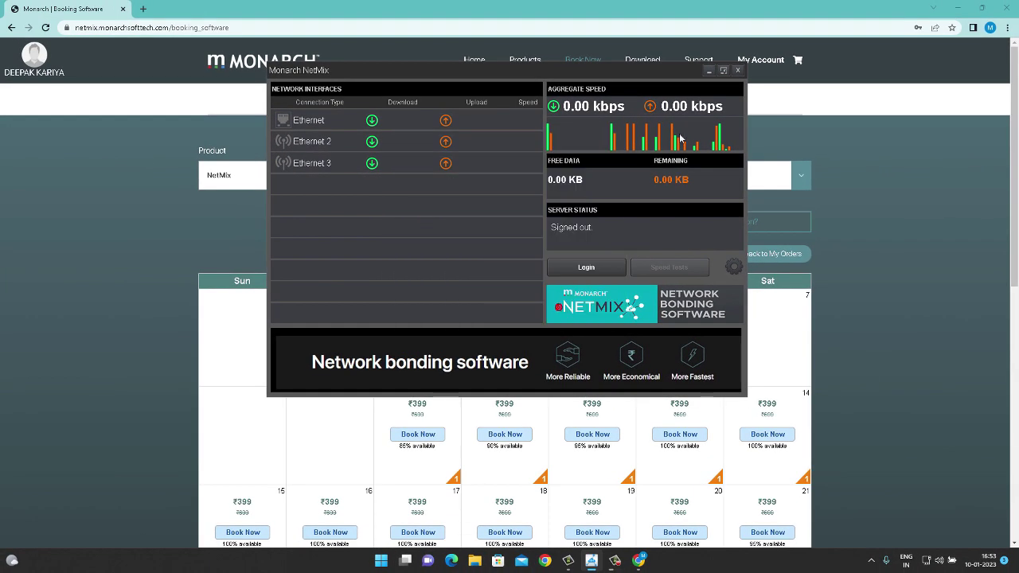
pyautogui.click(708, 73)
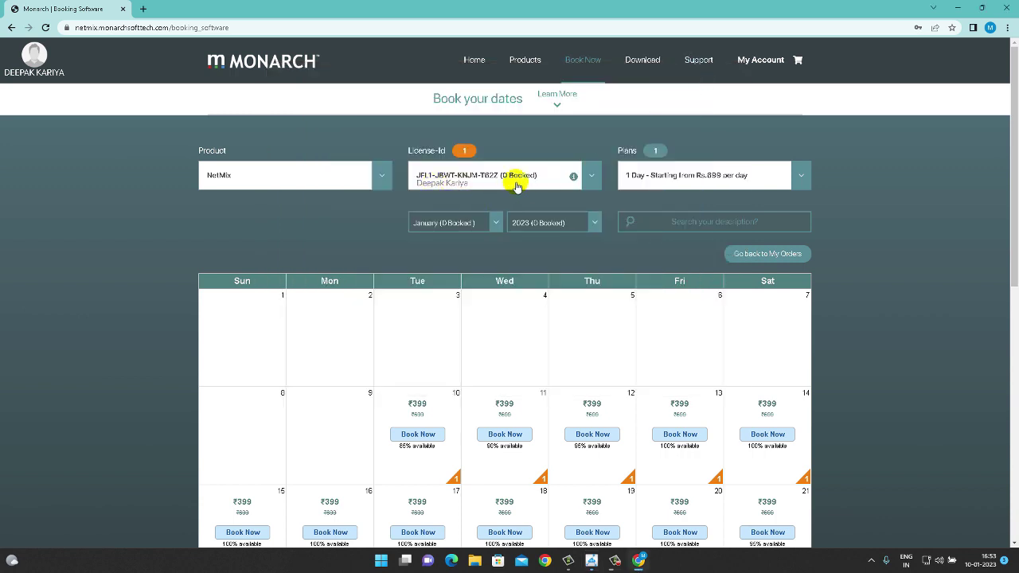
# Look through the January 2023 availability calendar and start a 1-day NetMix booking for 10 January.
pyautogui.scroll(-1, 524, 185)
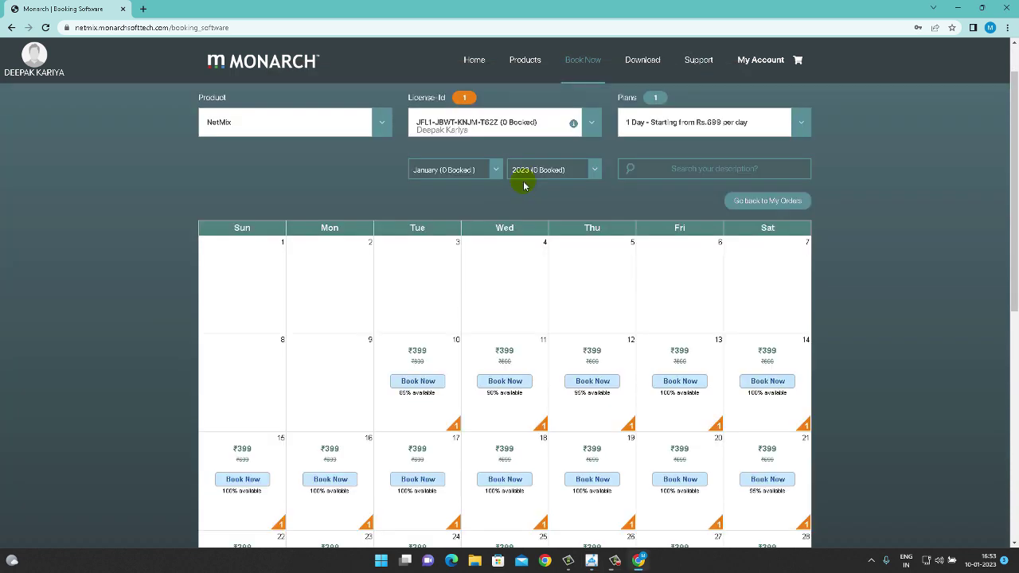
pyautogui.scroll(-1, 522, 195)
pyautogui.scroll(-1, 509, 375)
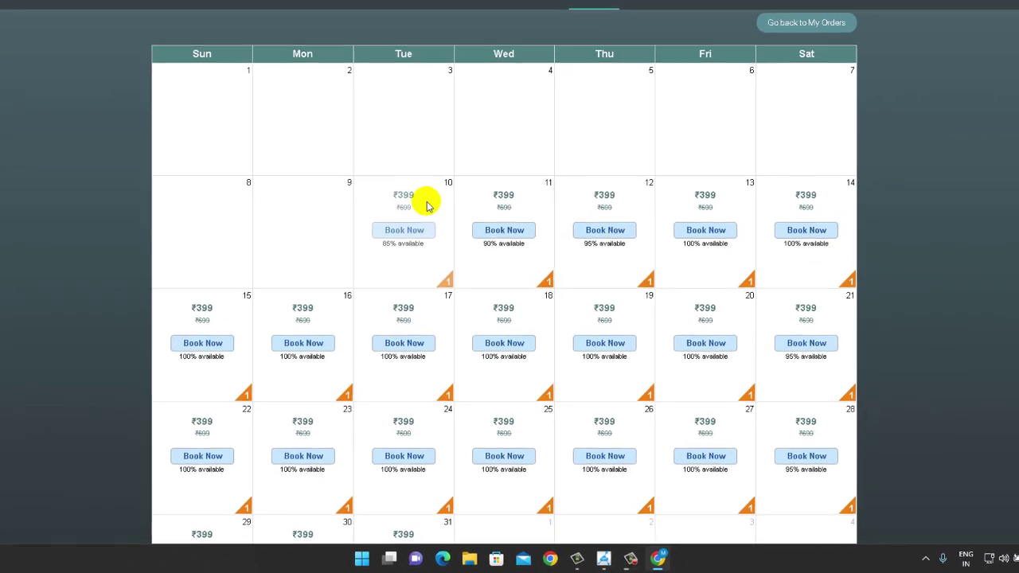
pyautogui.scroll(-2, 454, 151)
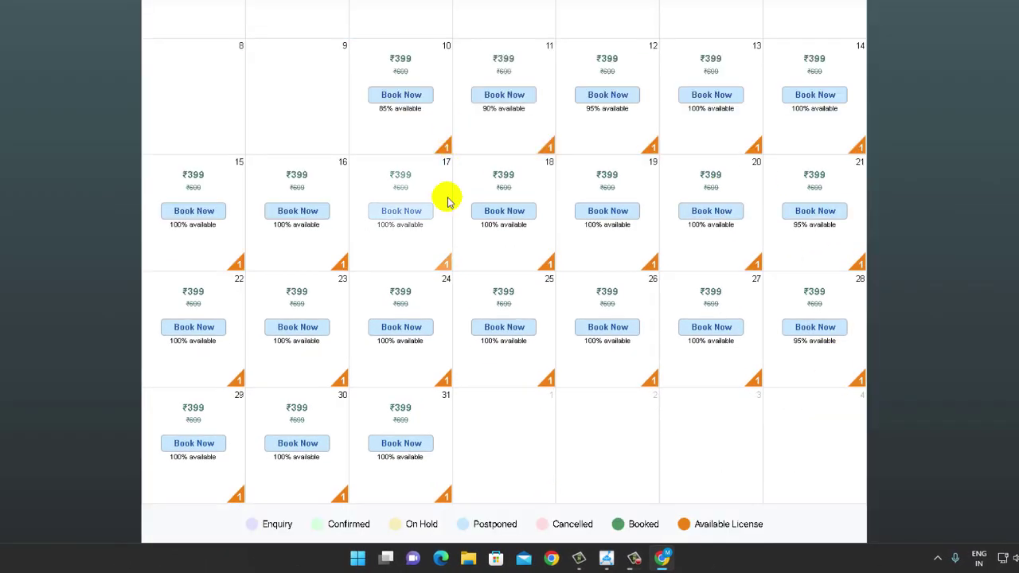
pyautogui.scroll(2, 447, 200)
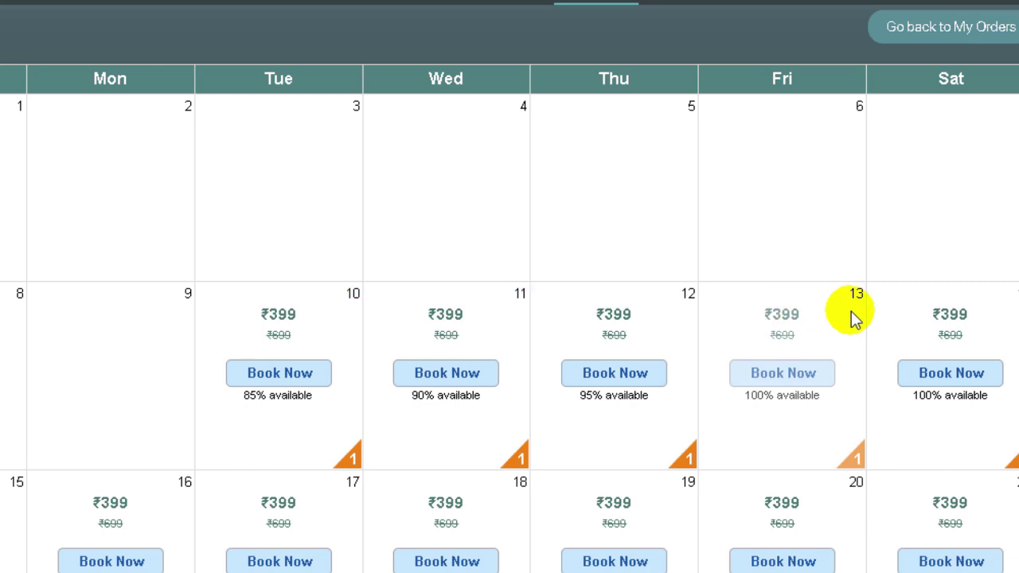
pyautogui.moveTo(342, 450)
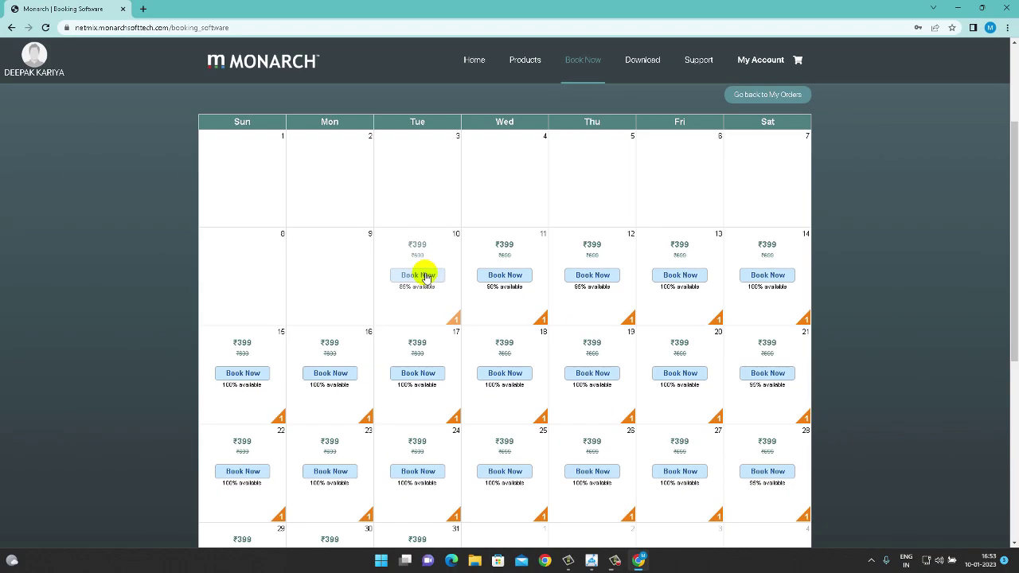
pyautogui.click(415, 282)
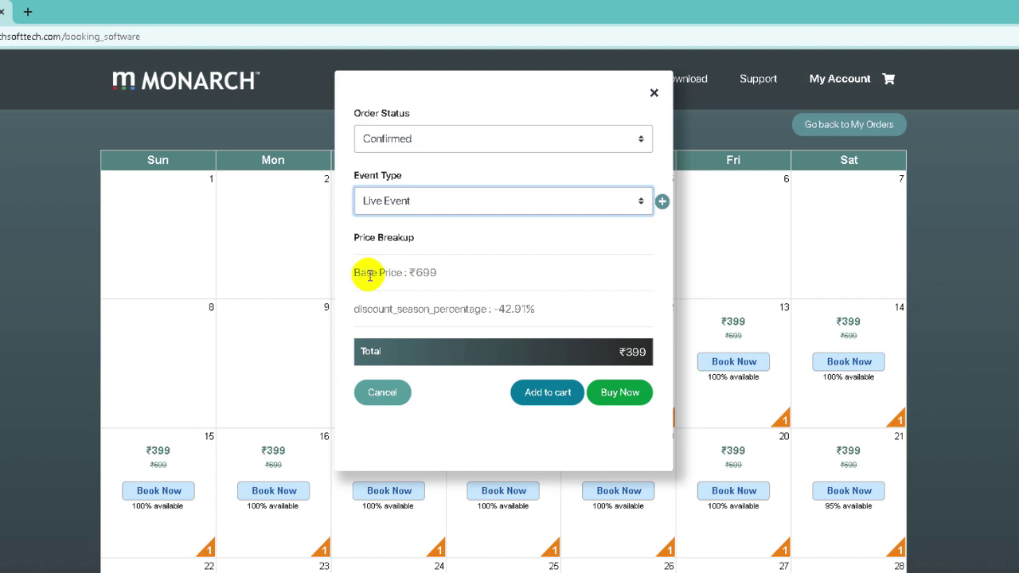
# Review the base price and seasonal discount in the price breakup and buy the Confirmed Live Event booking immediately.
pyautogui.moveTo(358, 273); pyautogui.dragTo(455, 275)
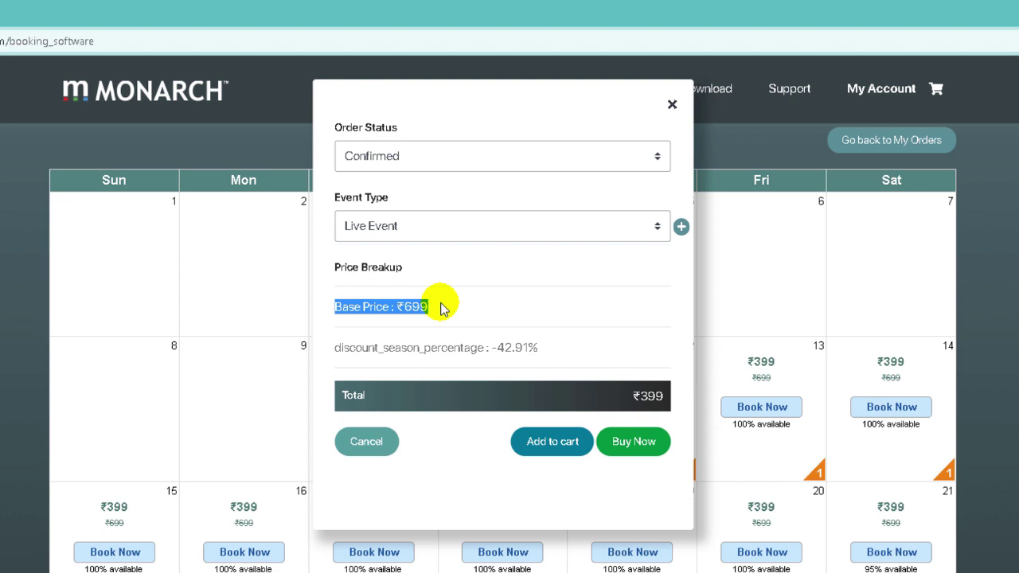
pyautogui.moveTo(334, 348); pyautogui.dragTo(552, 353)
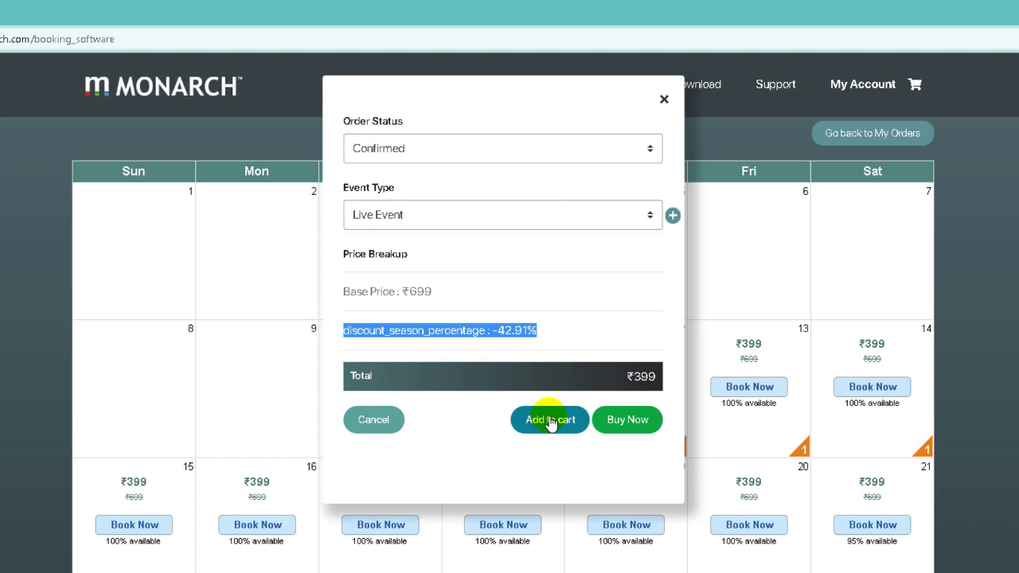
pyautogui.click(630, 422)
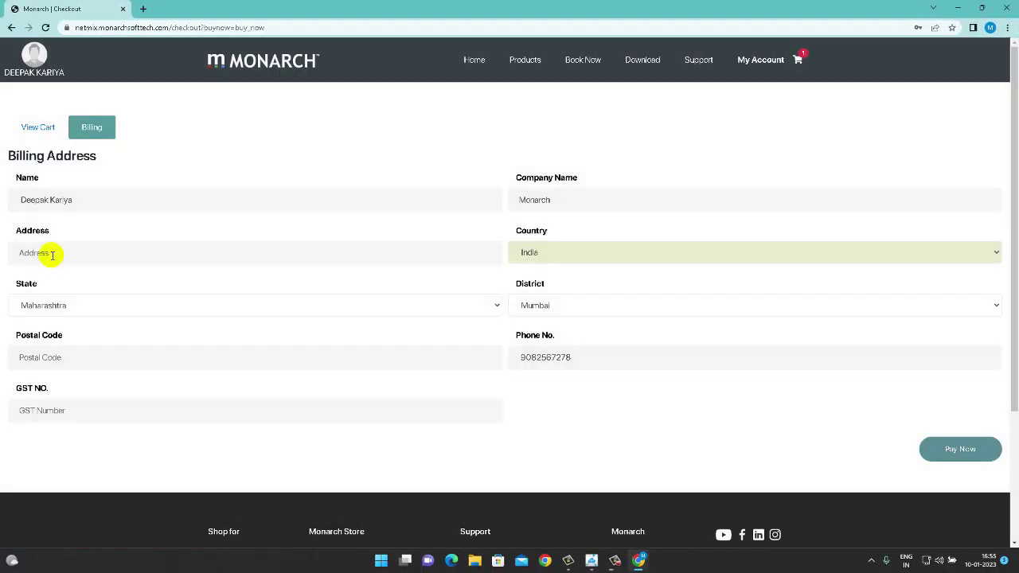
# Fill in the billing address and postal code, leaving the optional GST number blank.
pyautogui.click(52, 254)
pyautogui.write('Mumbai')
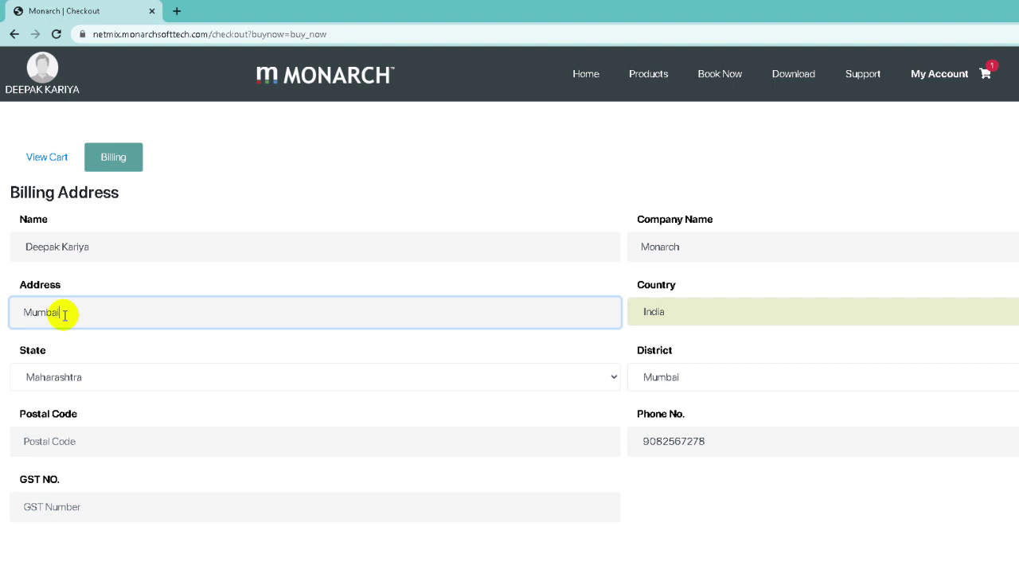
pyautogui.click(49, 442)
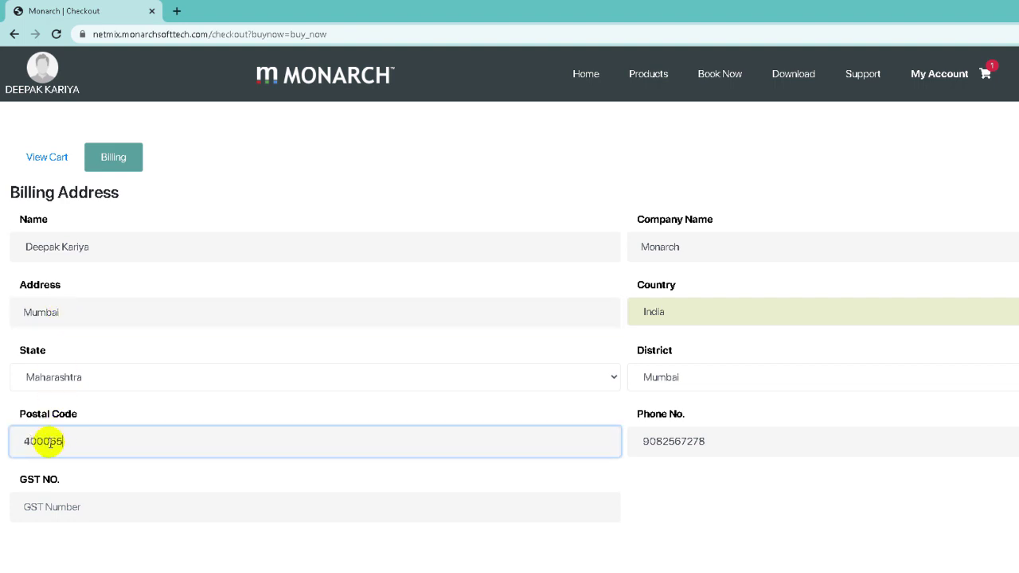
pyautogui.click(162, 504)
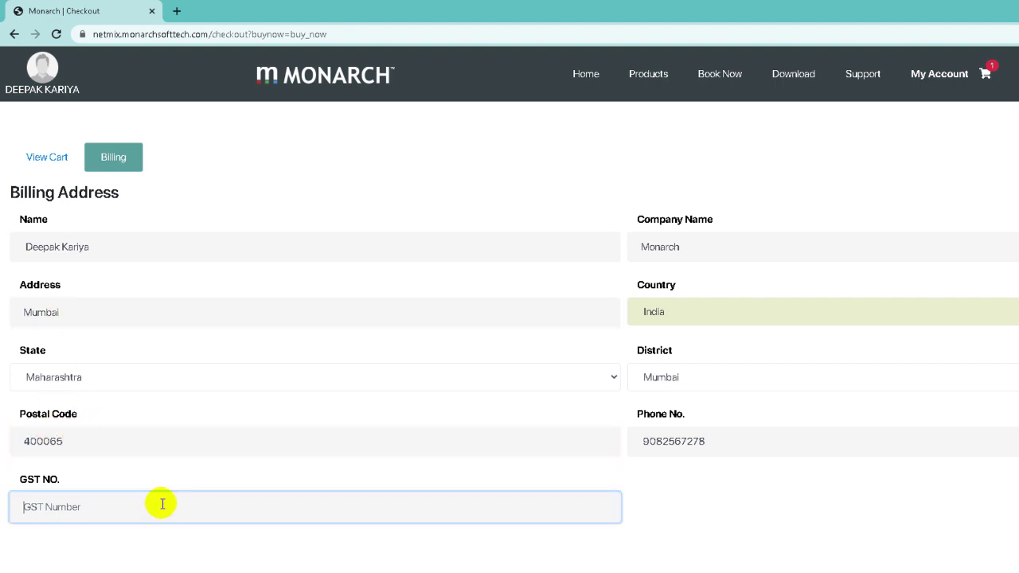
# Review the cart entry's customer service ID, plan, and start and end dates.
pyautogui.click(47, 159)
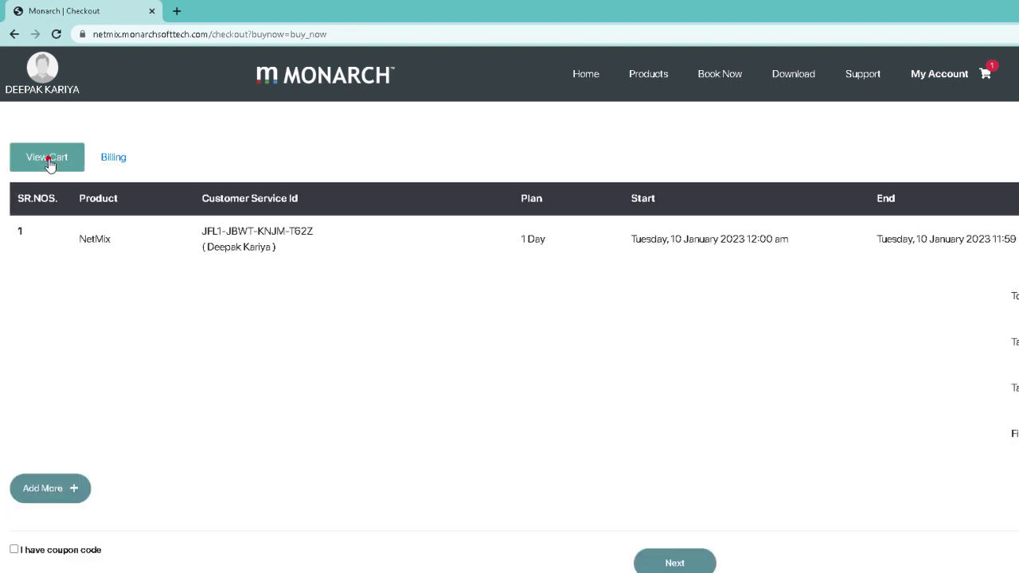
pyautogui.moveTo(199, 232); pyautogui.dragTo(334, 236)
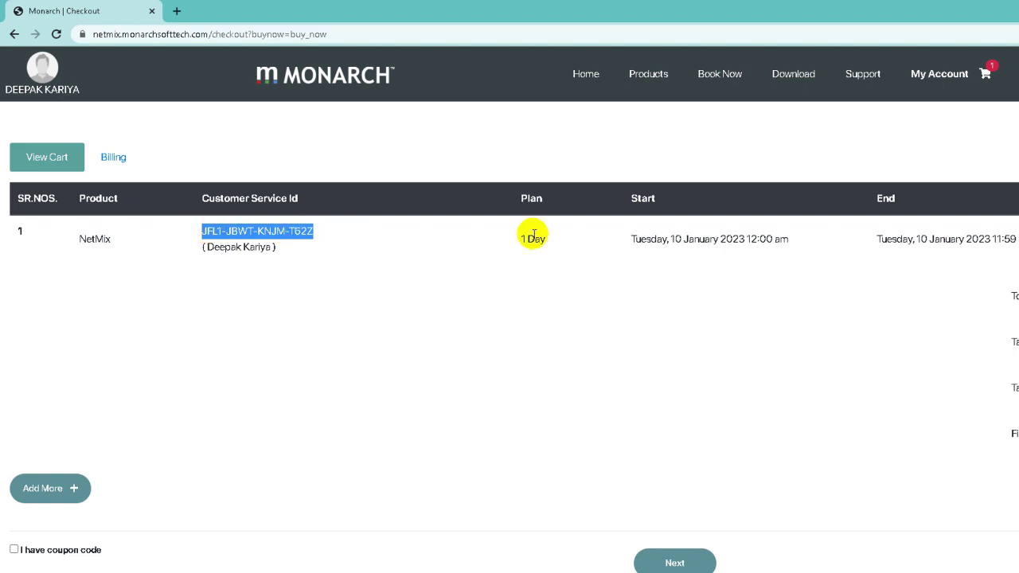
pyautogui.moveTo(520, 238); pyautogui.dragTo(551, 243)
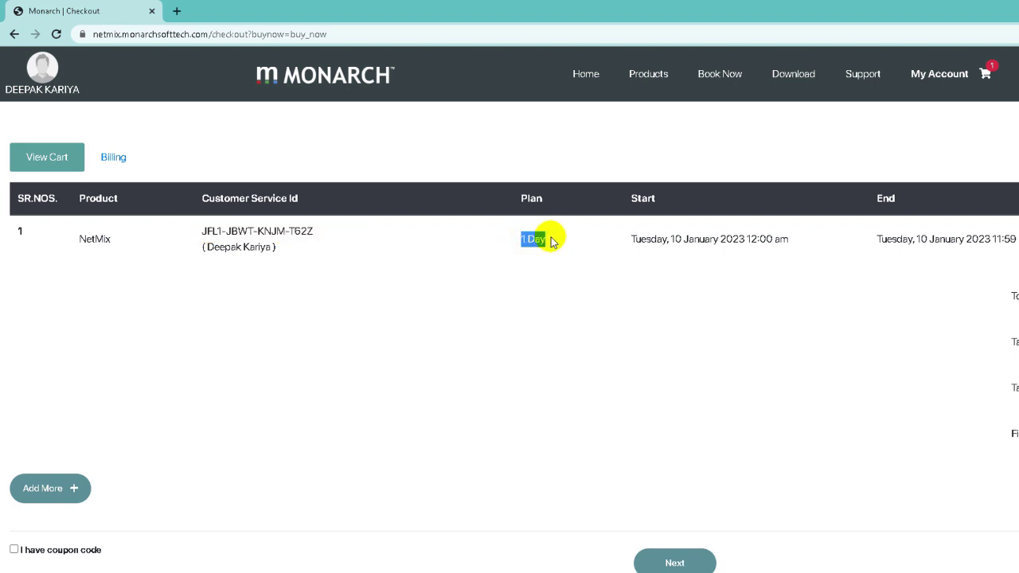
pyautogui.moveTo(664, 238); pyautogui.dragTo(792, 237)
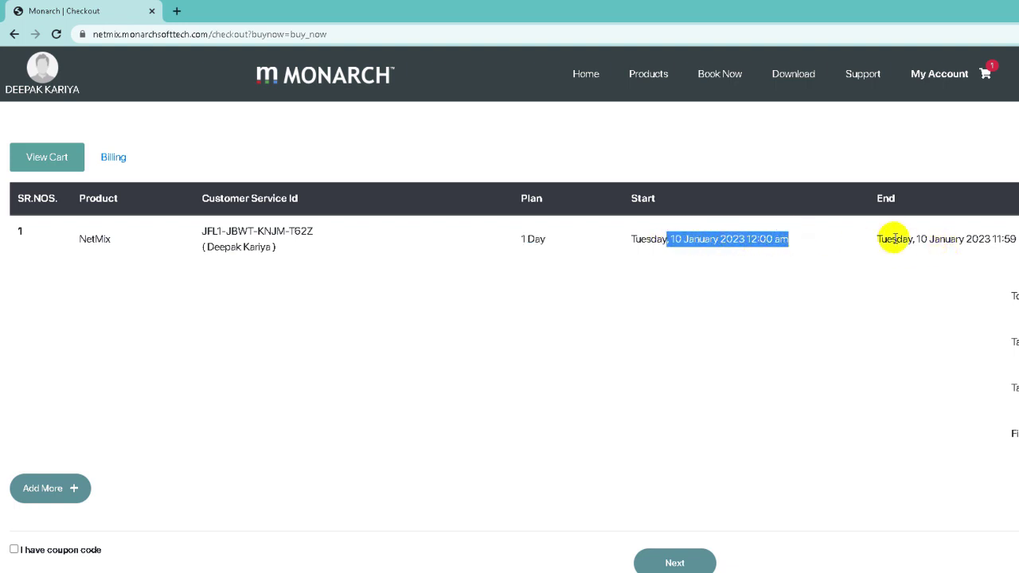
pyautogui.moveTo(880, 239); pyautogui.dragTo(1018, 239)
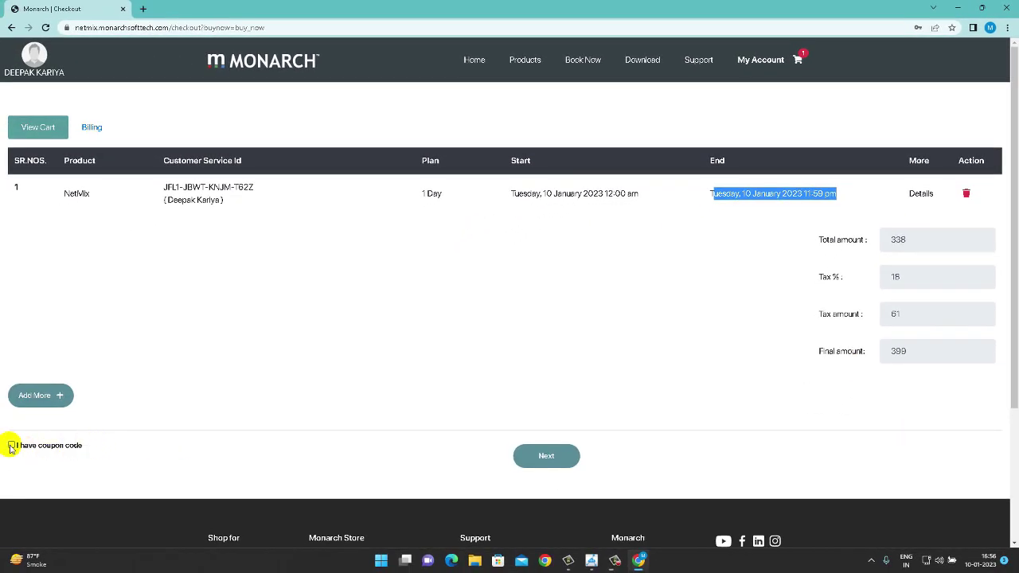
# Toggle the coupon code option in the cart and proceed from the billing details to payment.
pyautogui.click(11, 446)
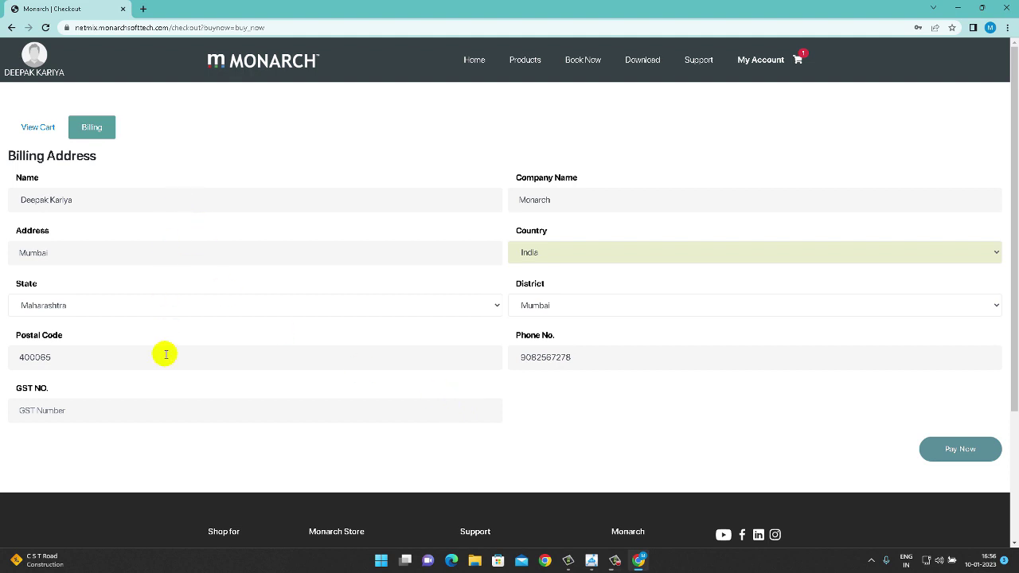
pyautogui.click(958, 444)
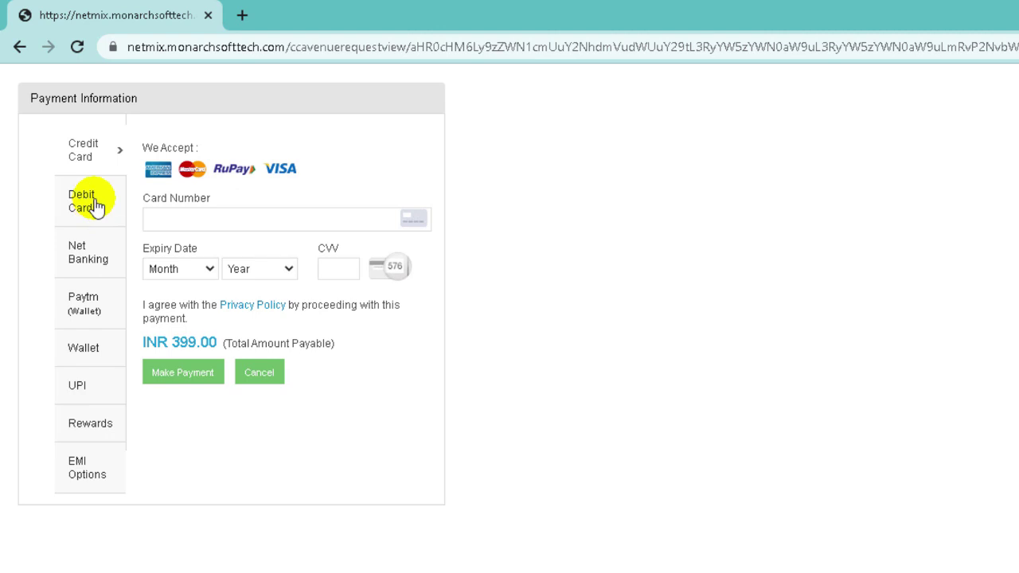
# Examine the credit card, debit card, net banking, Paytm and other wallet payment options for the order.
pyautogui.click(162, 218)
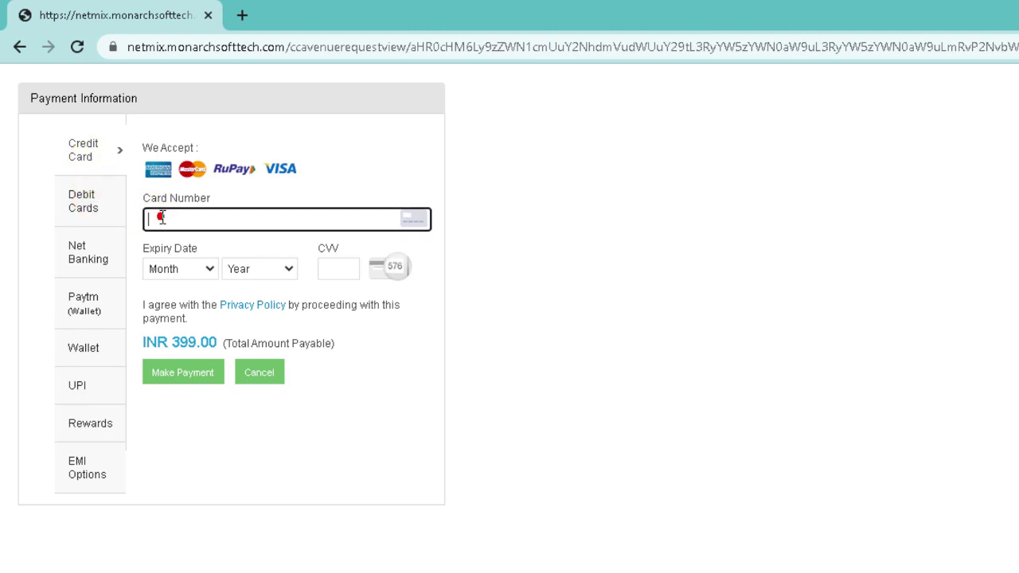
pyautogui.click(84, 204)
pyautogui.click(203, 159)
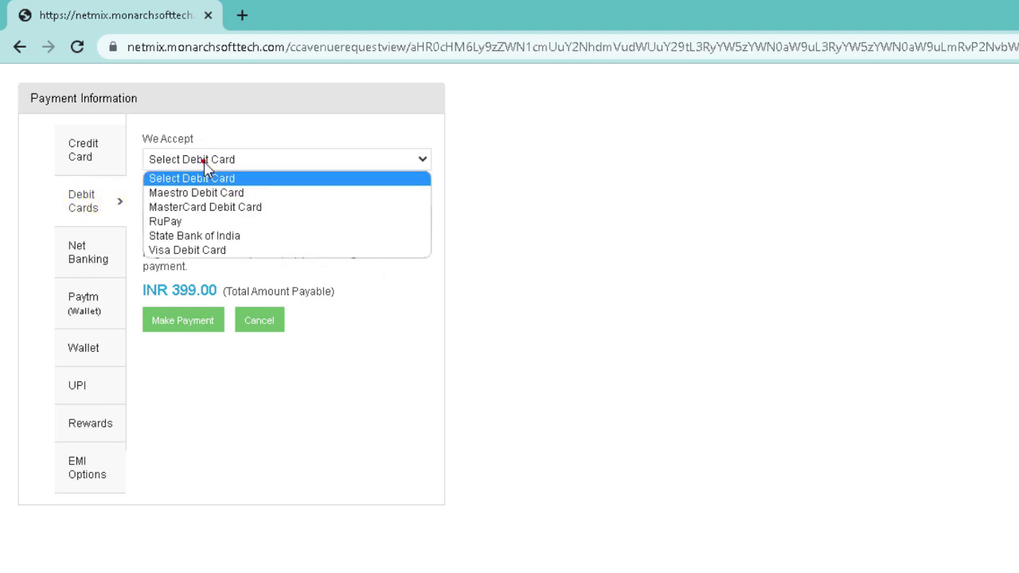
pyautogui.click(414, 365)
pyautogui.click(90, 254)
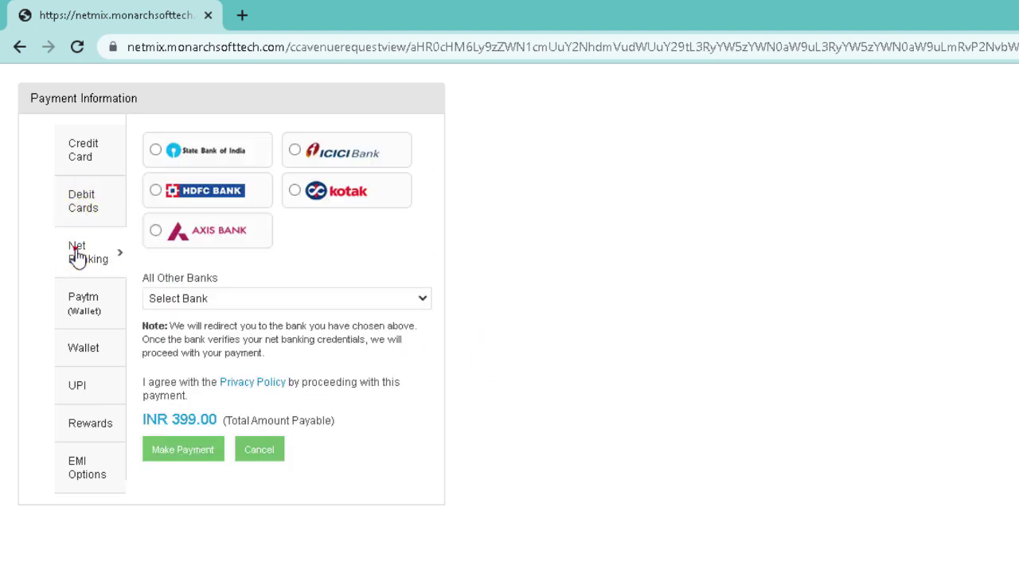
pyautogui.click(88, 309)
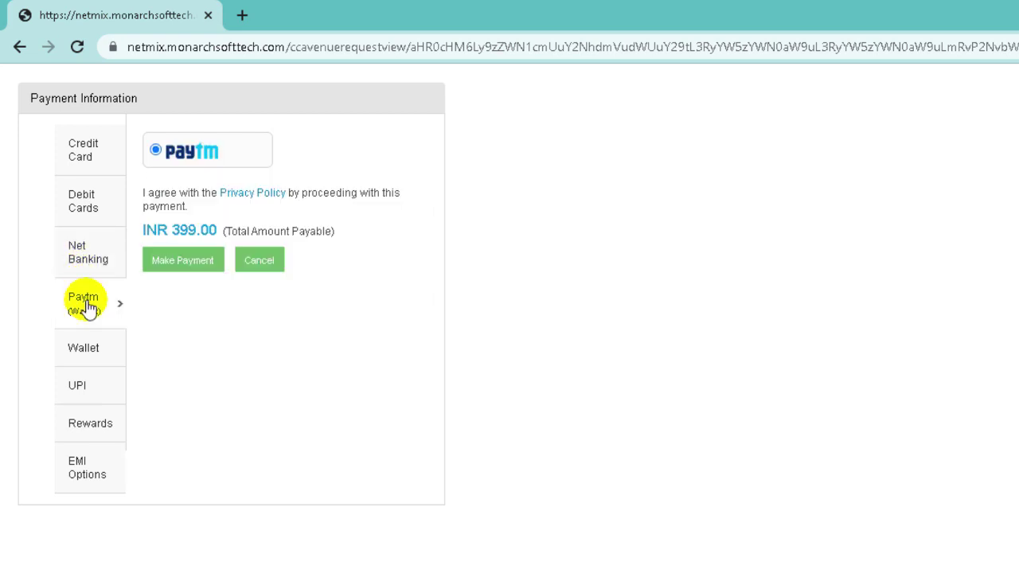
pyautogui.click(84, 353)
# Choose UPI as the payment method with the Pay By QR Code option and make the INR 399.00 payment.
pyautogui.click(88, 395)
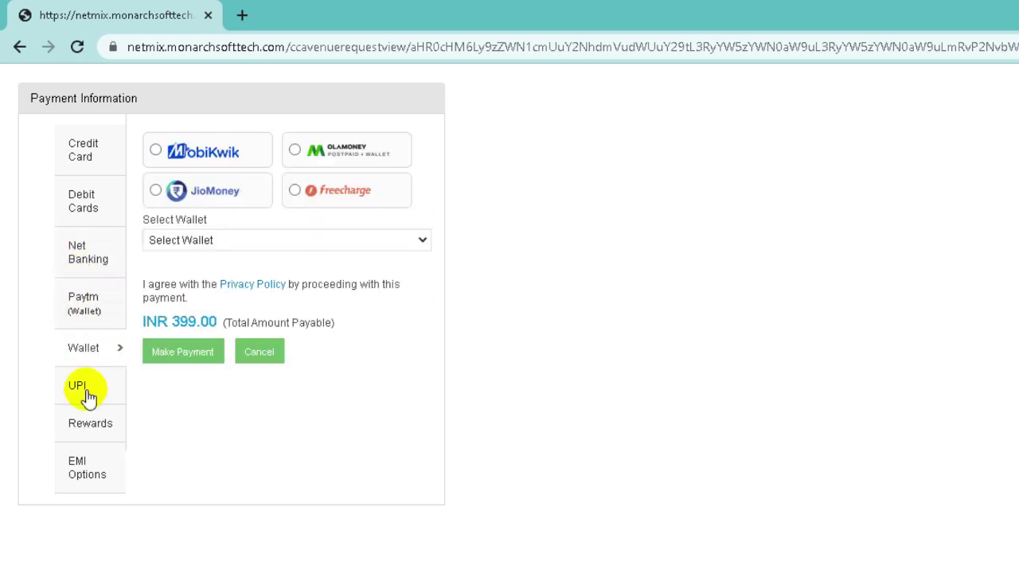
pyautogui.click(88, 396)
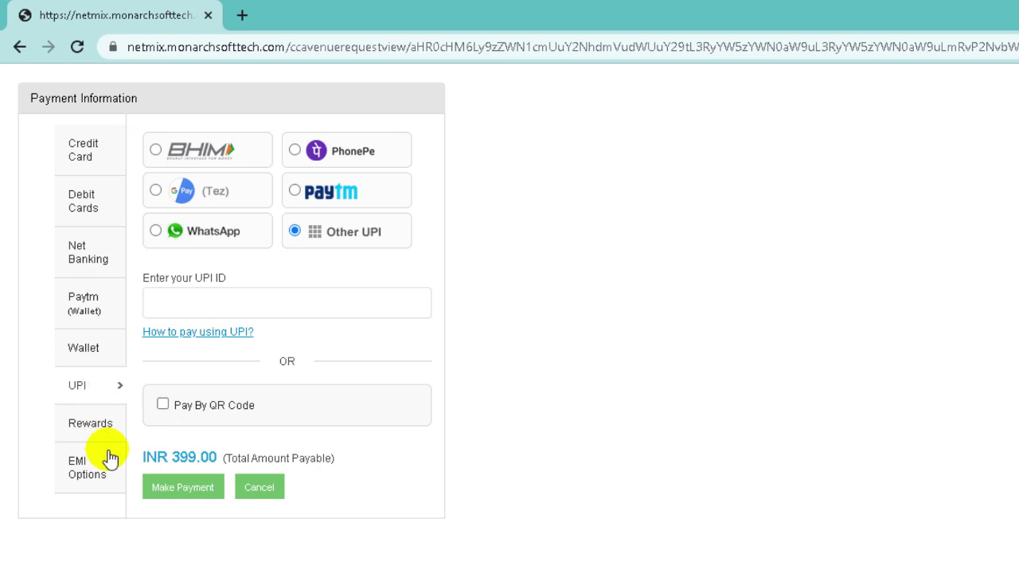
pyautogui.click(163, 405)
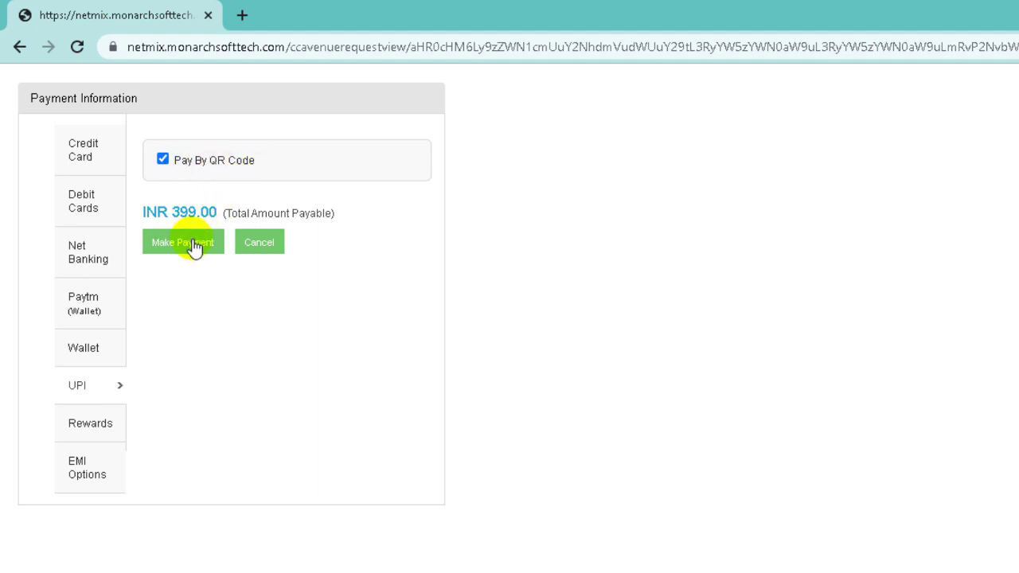
pyautogui.click(194, 247)
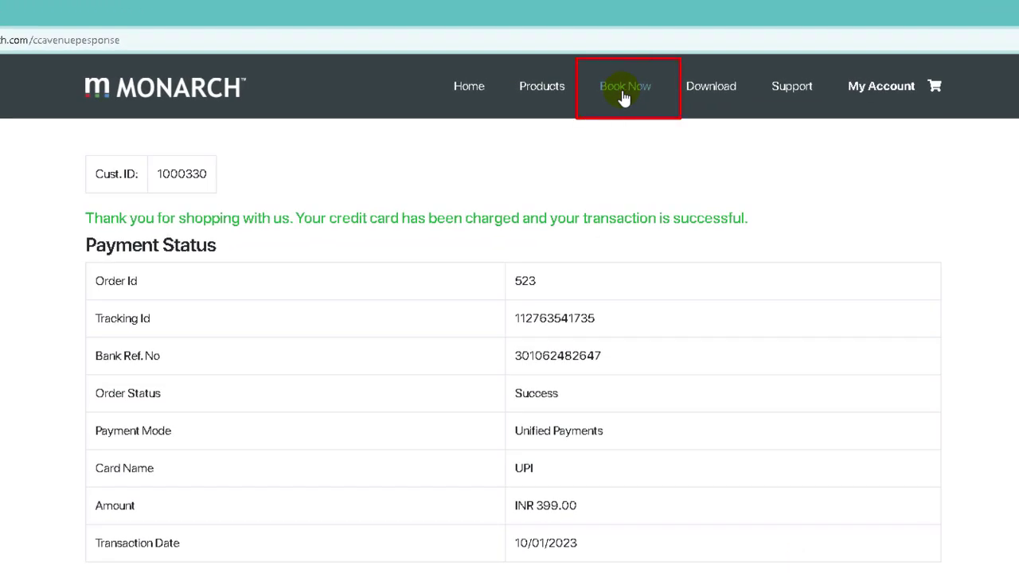
# Return to the booking page from the payment status and check the NetMix booking in the January 2023 calendar.
pyautogui.click(625, 94)
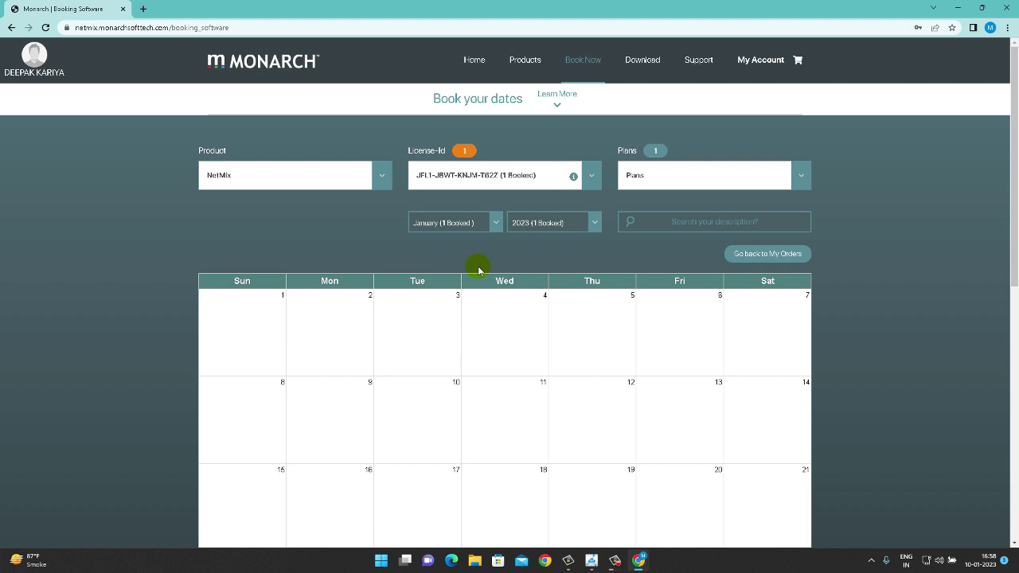
pyautogui.scroll(-1, 478, 271)
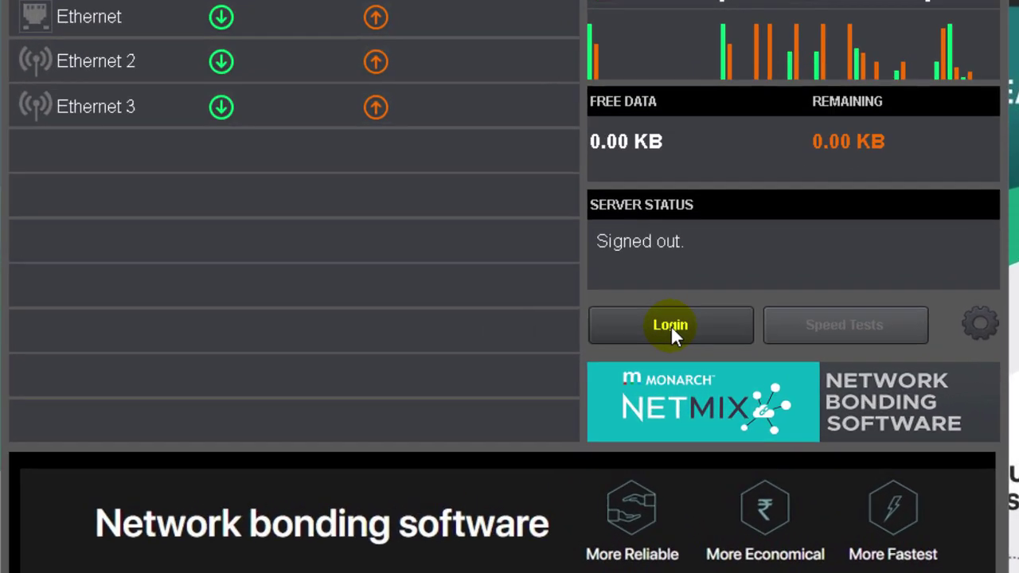
# Switch to the Monarch NetMix desktop application and log in to the server.
pyautogui.click(620, 351)
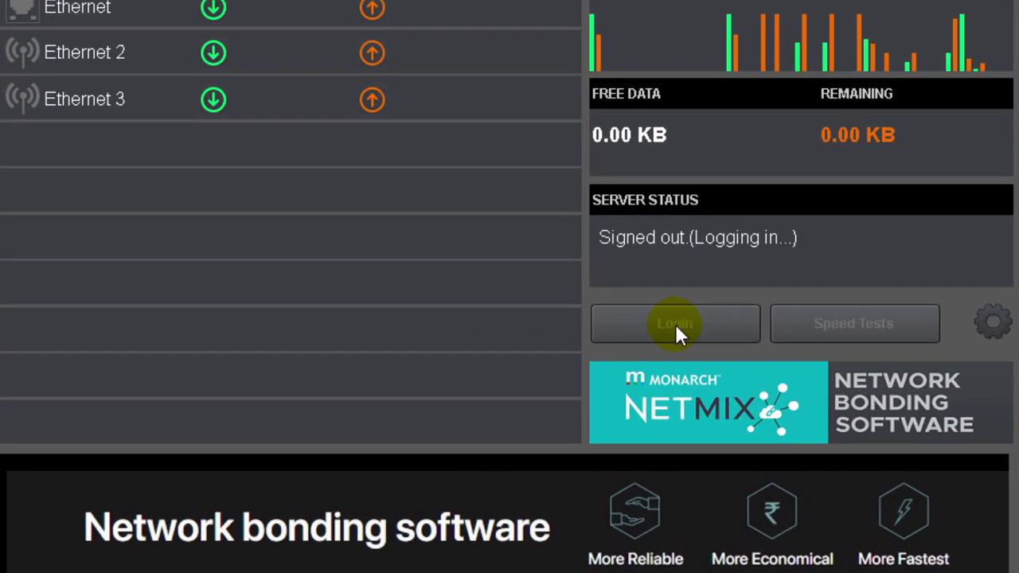